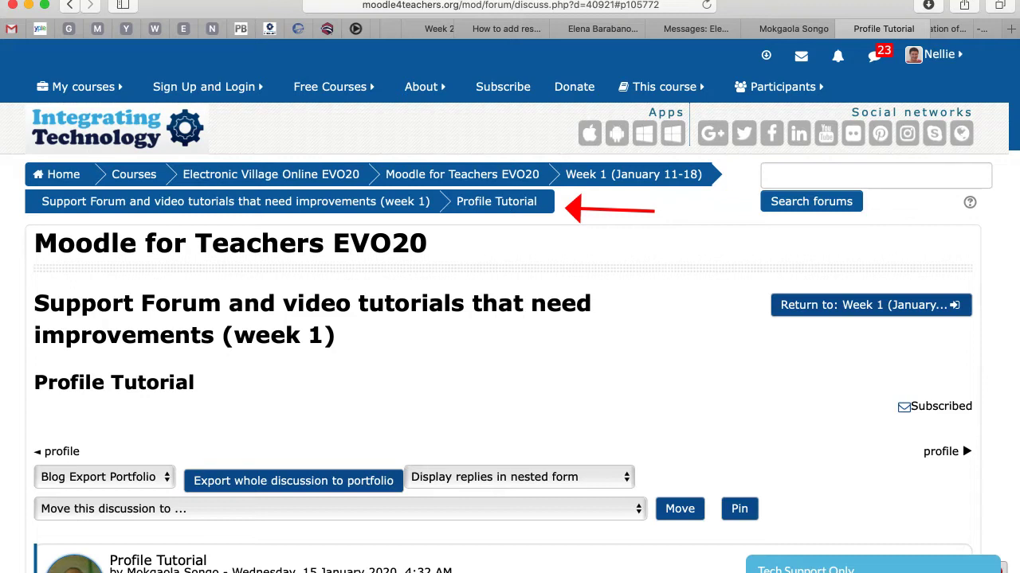
Examine the Profile Tutorial discussion, checking the area beneath the first post for a rating option and the forum title it is posted under.
{"action": "scroll", "coordinate": [335, 278], "scroll_direction": "down", "scroll_amount": 5}
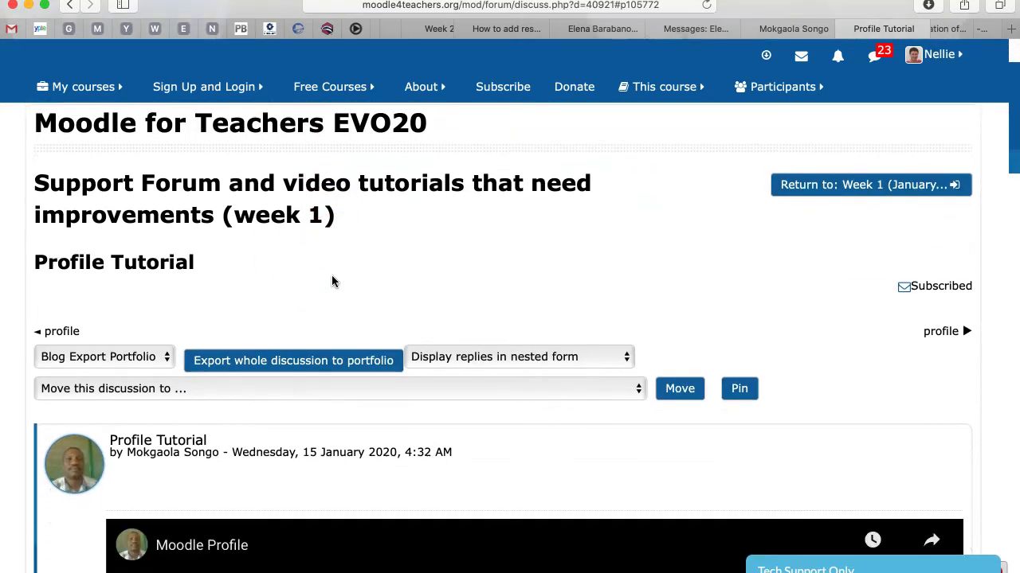
{"action": "scroll", "coordinate": [333, 280], "scroll_direction": "down", "scroll_amount": 8}
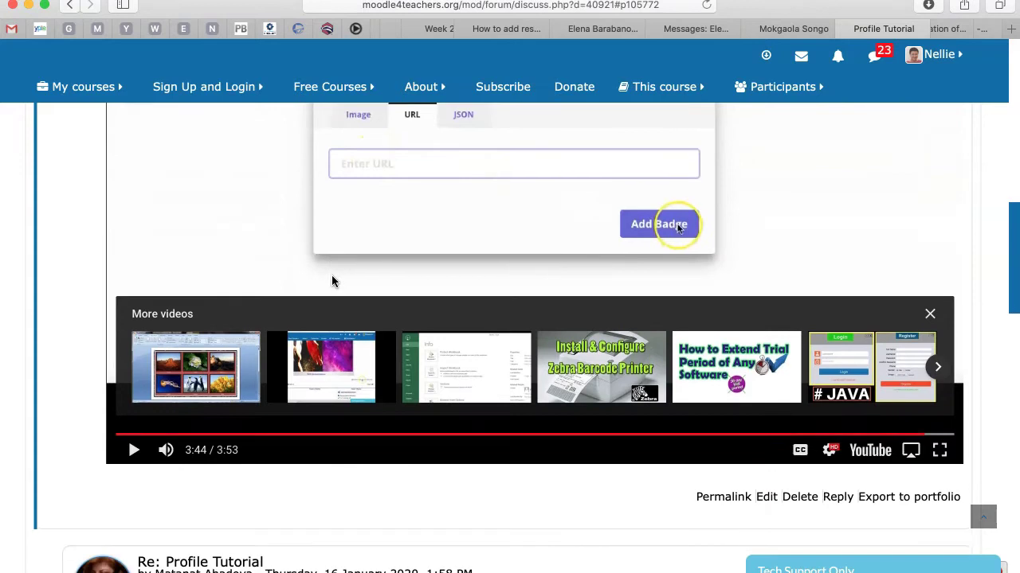
{"action": "scroll", "coordinate": [332, 281], "scroll_direction": "up", "scroll_amount": 1}
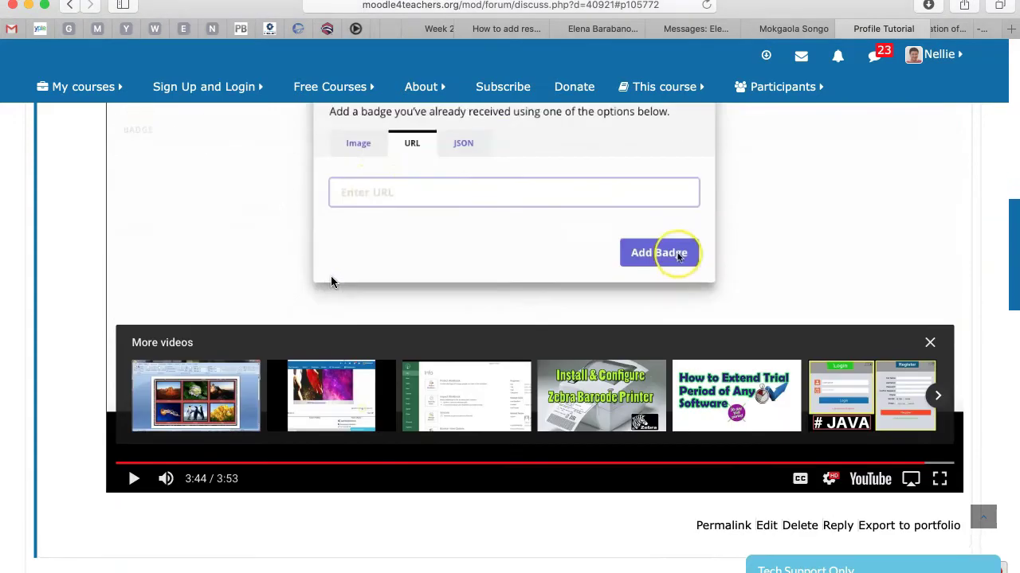
{"action": "scroll", "coordinate": [330, 280], "scroll_direction": "down", "scroll_amount": 3}
{"action": "left_click", "coordinate": [213, 331]}
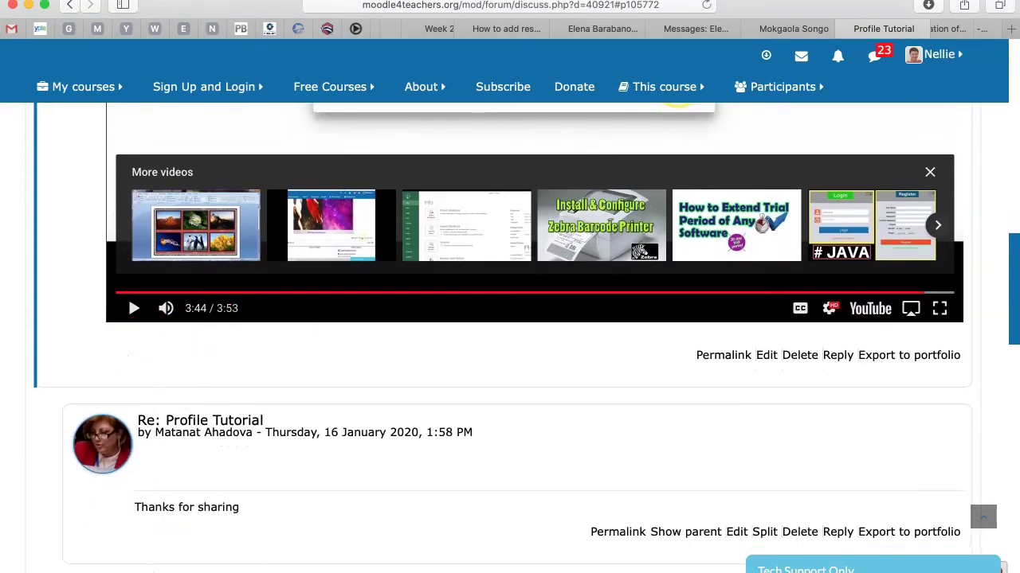
{"action": "left_click", "coordinate": [314, 342]}
{"action": "left_click_drag", "start_coordinate": [334, 348], "coordinate": [206, 356]}
{"action": "left_click", "coordinate": [175, 431]}
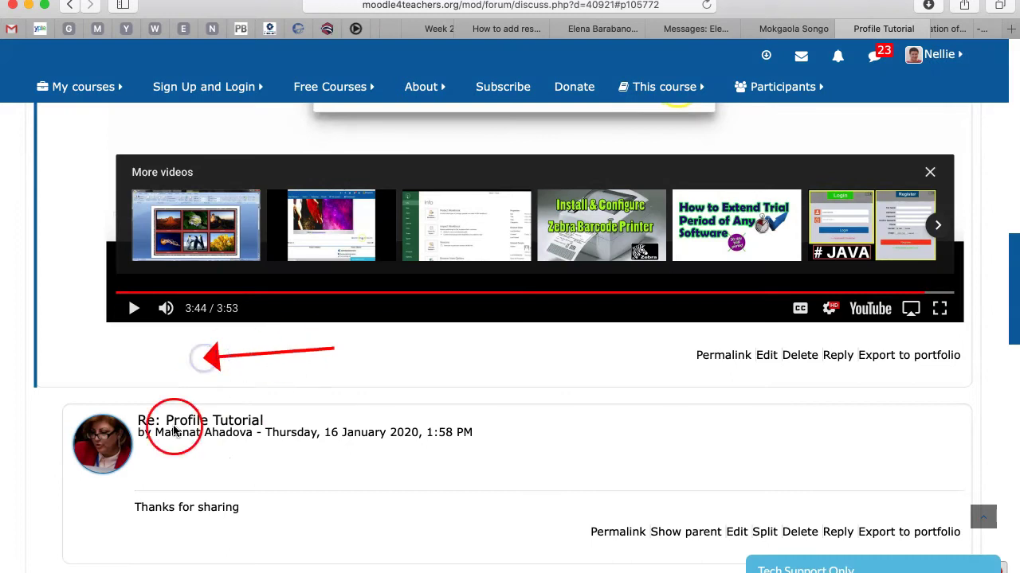
{"action": "left_click", "coordinate": [234, 432]}
{"action": "scroll", "coordinate": [237, 439], "scroll_direction": "up", "scroll_amount": 6}
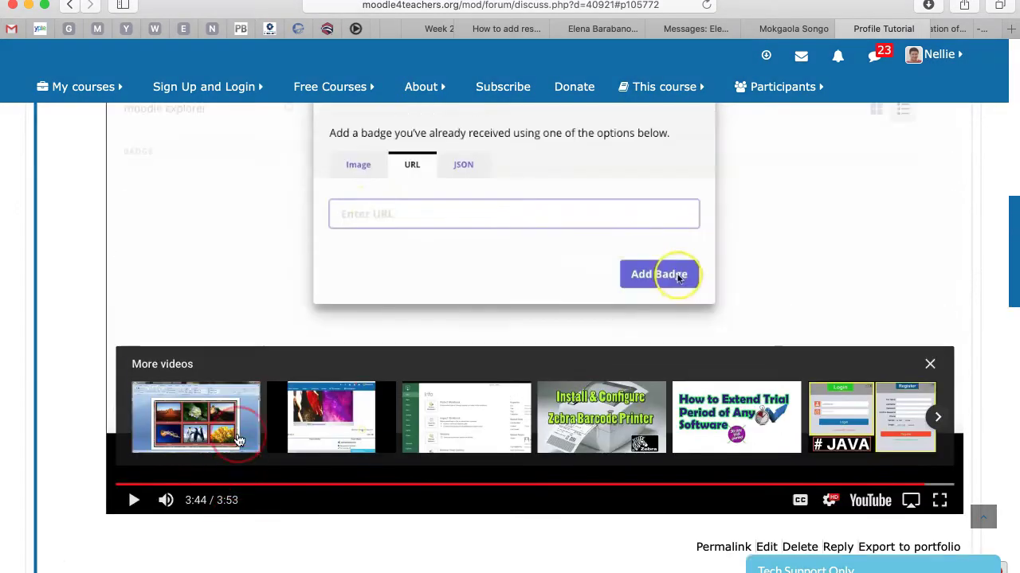
{"action": "scroll", "coordinate": [239, 440], "scroll_direction": "up", "scroll_amount": 3}
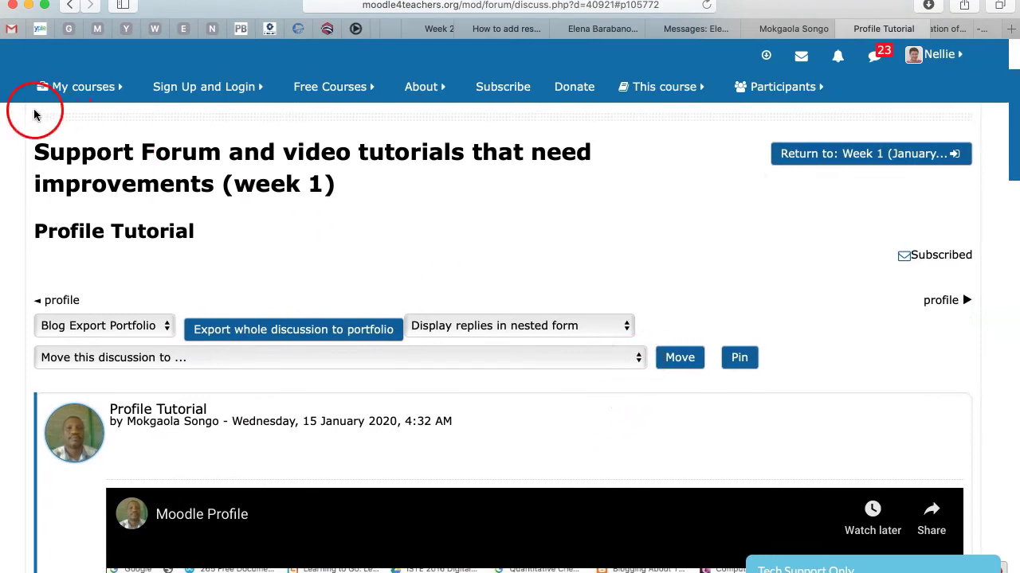
{"action": "left_click_drag", "start_coordinate": [38, 155], "coordinate": [320, 193]}
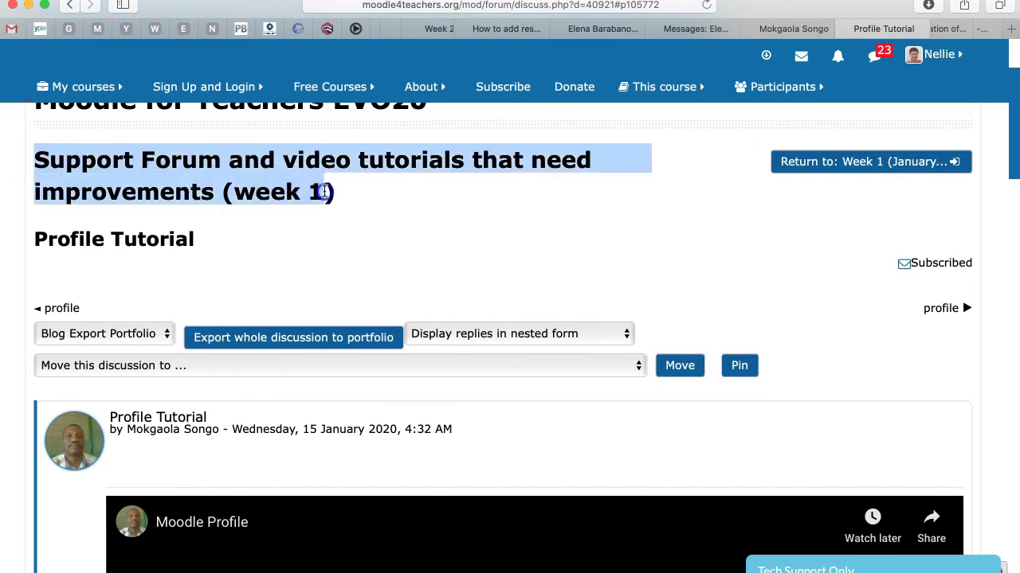
Move the Profile Tutorial discussion to the "Profile (top right)" forum in Week 1.
{"action": "left_click", "coordinate": [640, 368]}
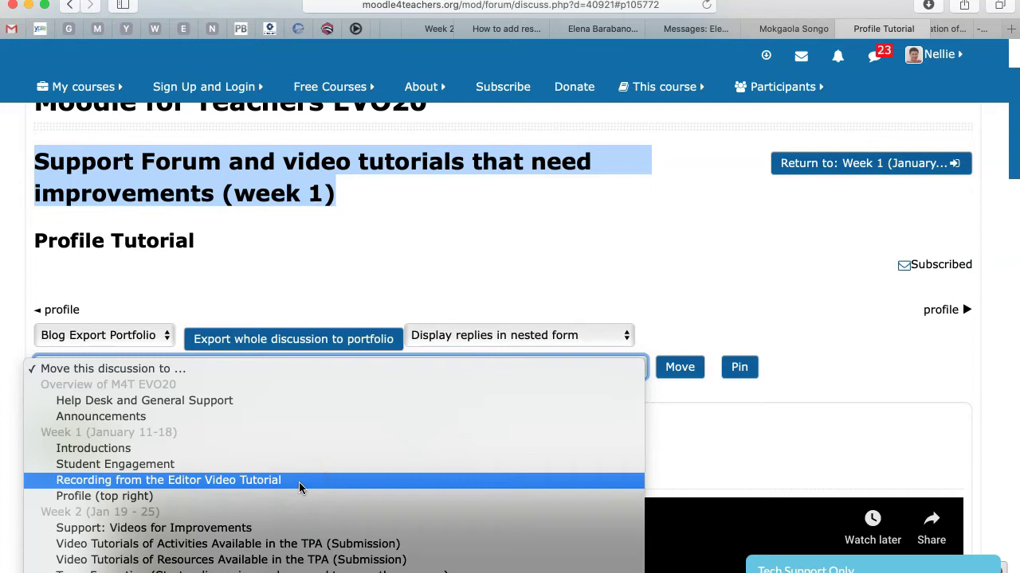
{"action": "scroll", "coordinate": [301, 486], "scroll_direction": "down", "scroll_amount": 1}
{"action": "left_click", "coordinate": [279, 452]}
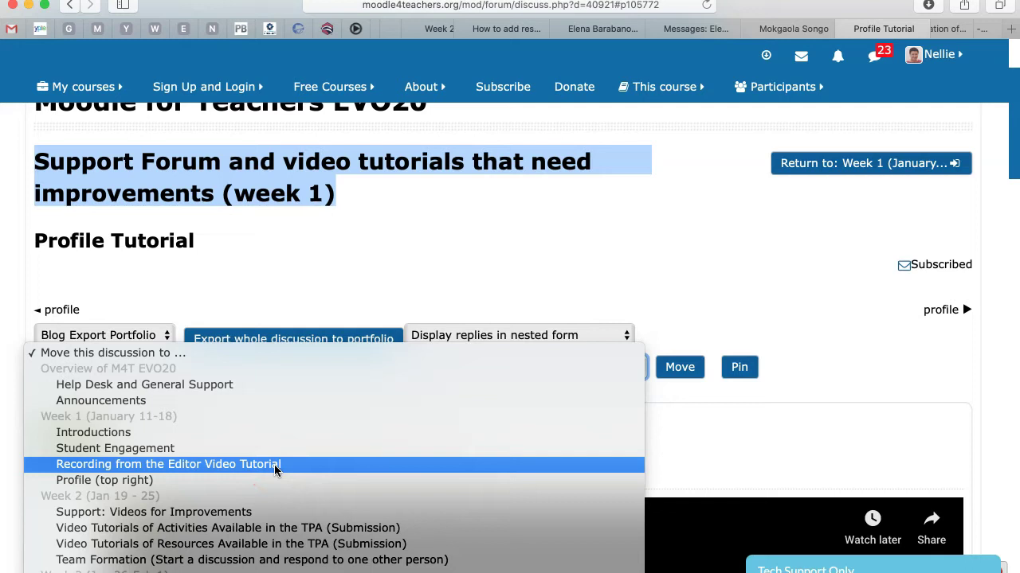
{"action": "left_click", "coordinate": [260, 481]}
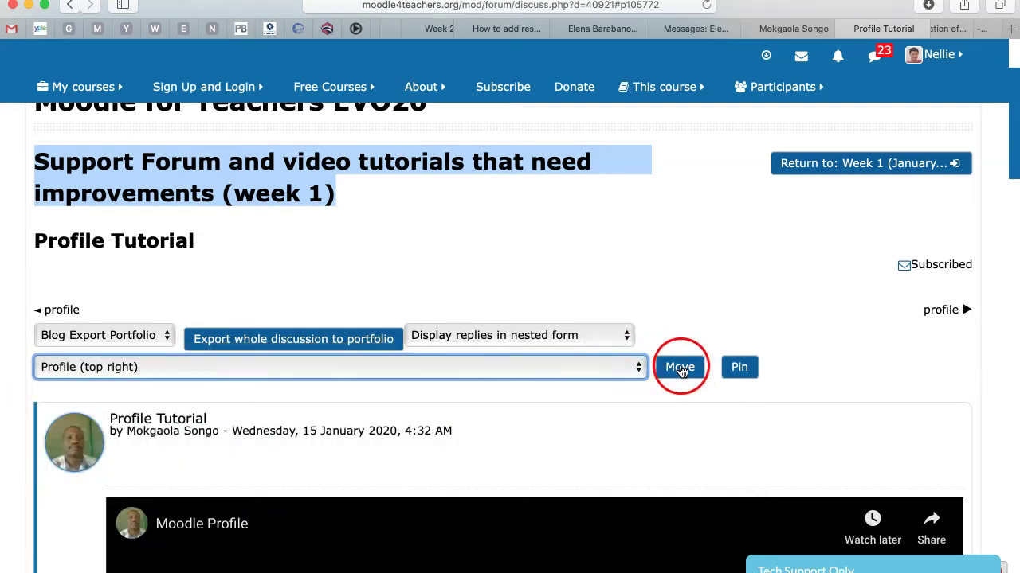
{"action": "scroll", "coordinate": [681, 371], "scroll_direction": "down", "scroll_amount": 1}
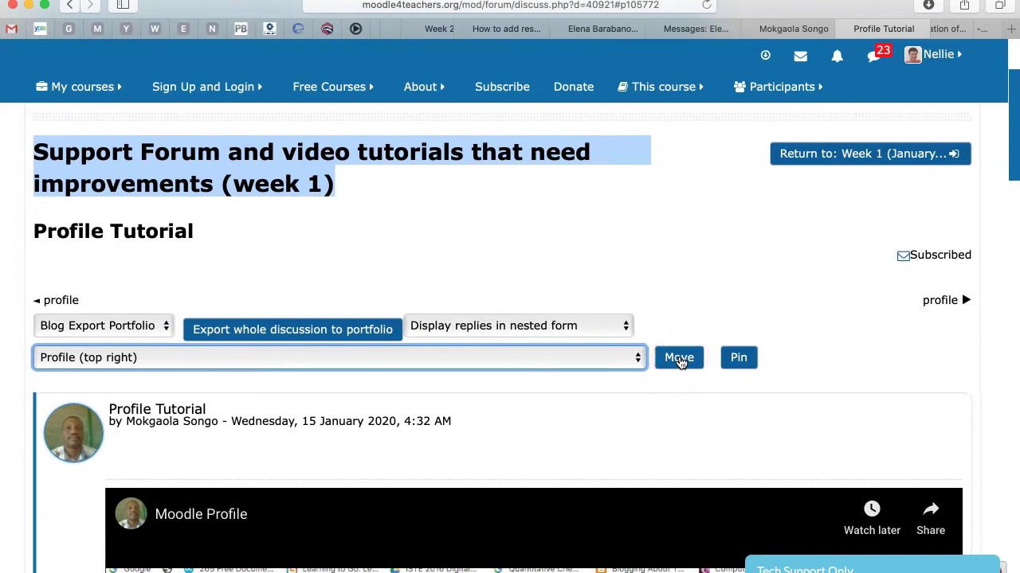
{"action": "left_click", "coordinate": [680, 360]}
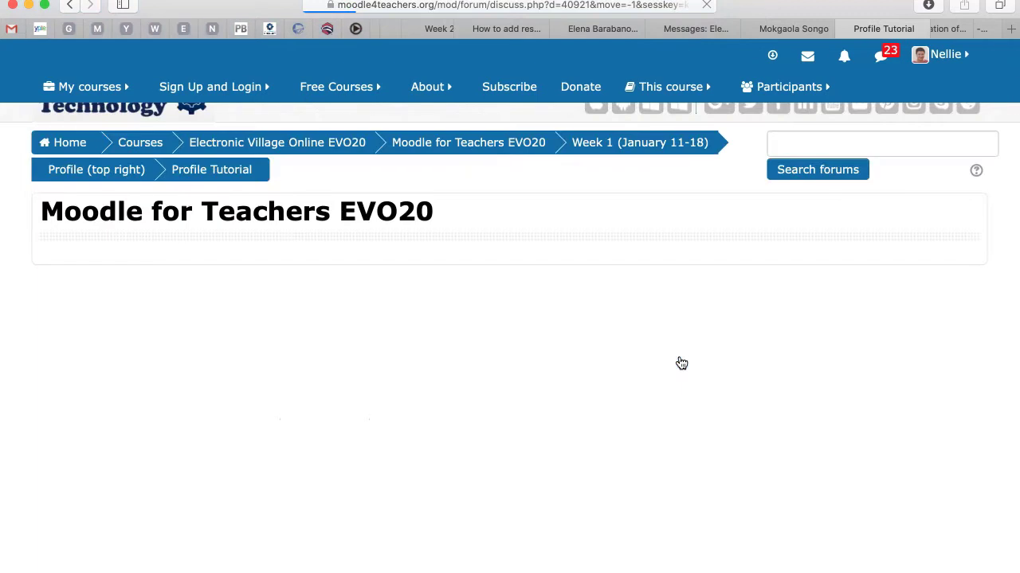
{"action": "left_click", "coordinate": [661, 358]}
{"action": "left_click", "coordinate": [557, 339]}
Rate the first post in the moved Profile Tutorial discussion 100.
{"action": "scroll", "coordinate": [557, 339], "scroll_direction": "down", "scroll_amount": 3}
{"action": "scroll", "coordinate": [557, 338], "scroll_direction": "down", "scroll_amount": 10}
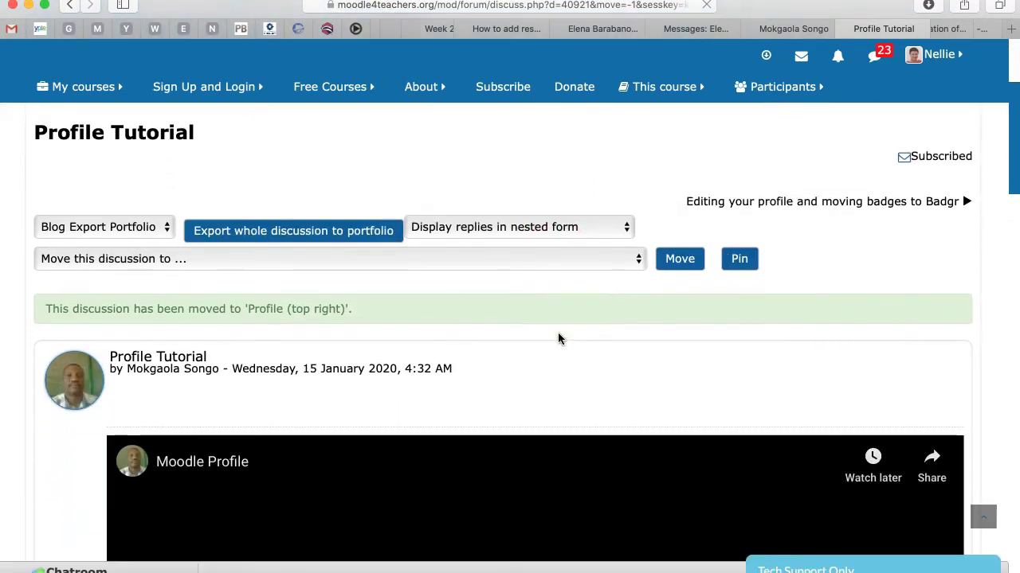
{"action": "scroll", "coordinate": [558, 339], "scroll_direction": "down", "scroll_amount": 8}
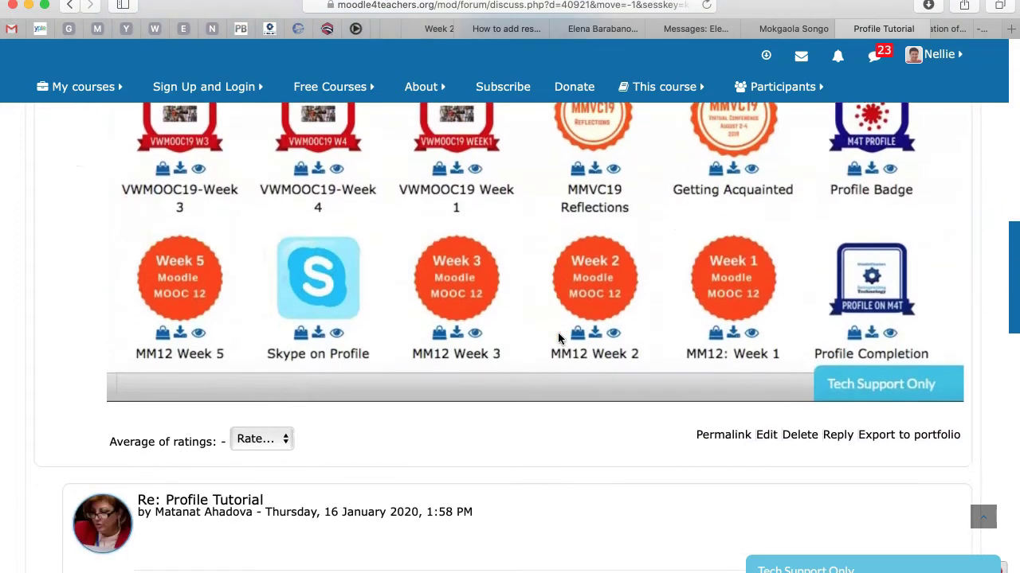
{"action": "left_click", "coordinate": [293, 569]}
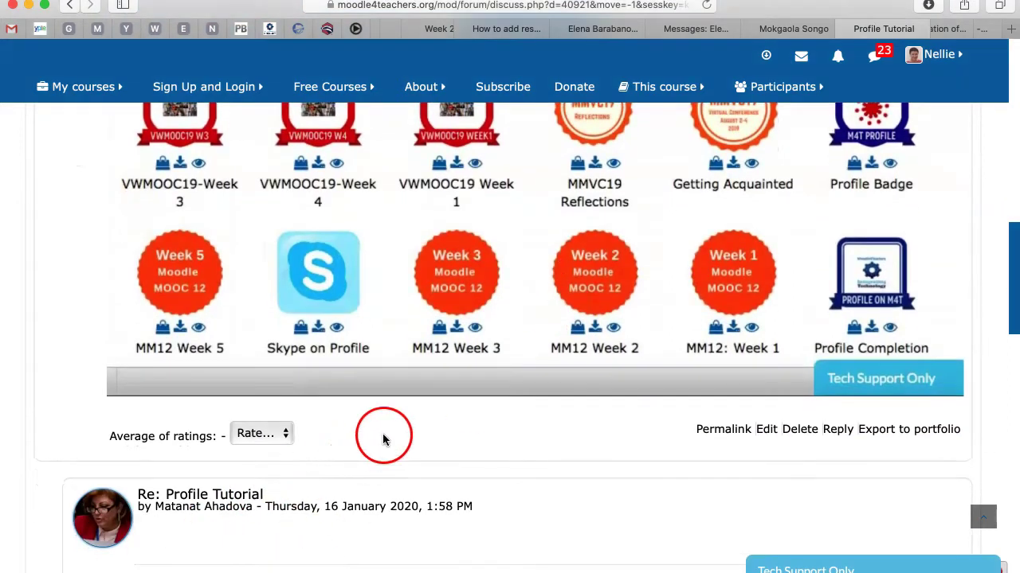
{"action": "left_click_drag", "start_coordinate": [414, 425], "coordinate": [315, 429]}
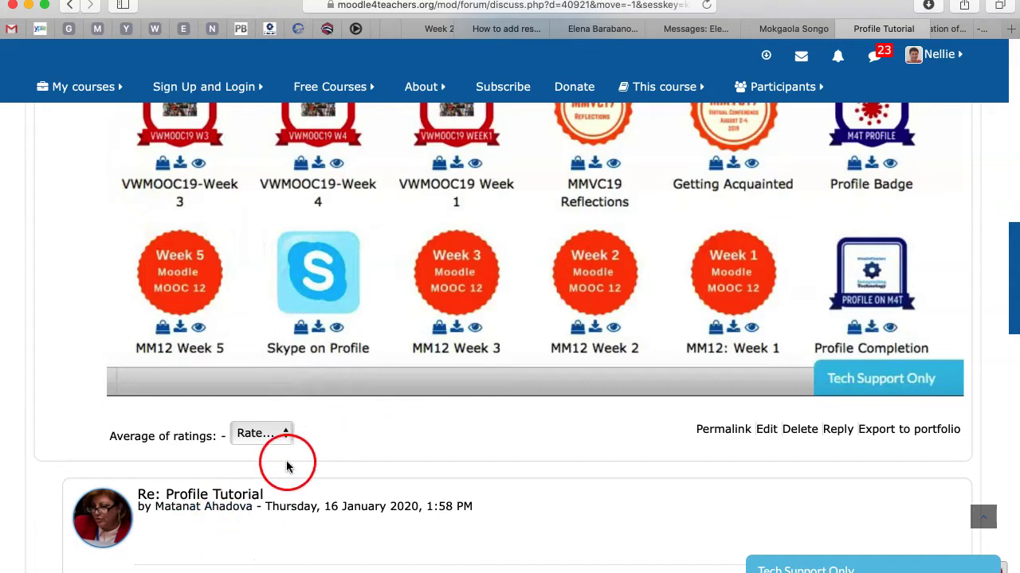
{"action": "left_click", "coordinate": [285, 434]}
{"action": "scroll", "coordinate": [278, 499], "scroll_direction": "down", "scroll_amount": 10}
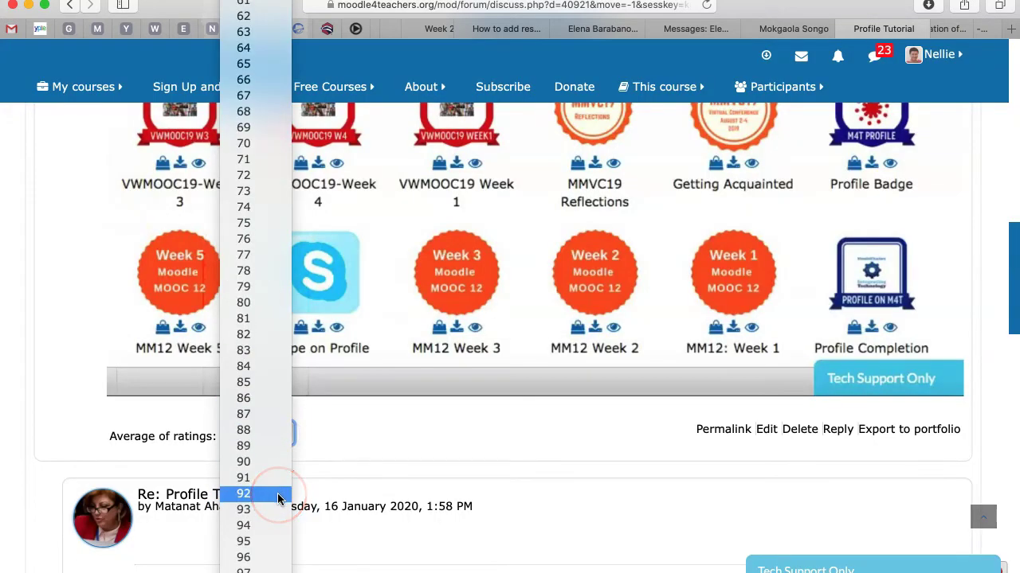
{"action": "left_click", "coordinate": [279, 499]}
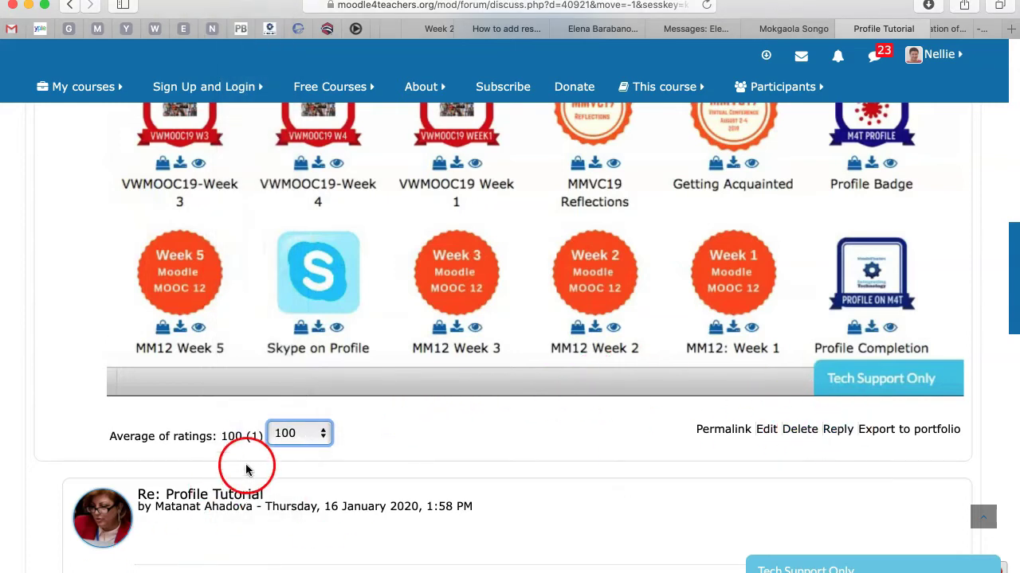
Look back over the rated Profile Tutorial post and open its author's course profile.
{"action": "scroll", "coordinate": [246, 468], "scroll_direction": "up", "scroll_amount": 5}
{"action": "scroll", "coordinate": [247, 470], "scroll_direction": "up", "scroll_amount": 3}
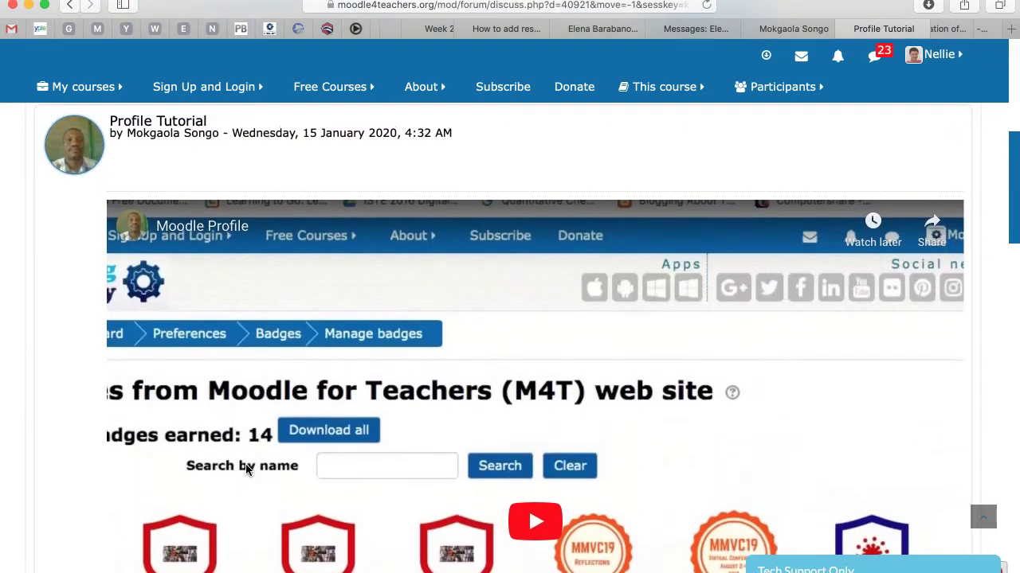
{"action": "scroll", "coordinate": [246, 470], "scroll_direction": "down", "scroll_amount": 2}
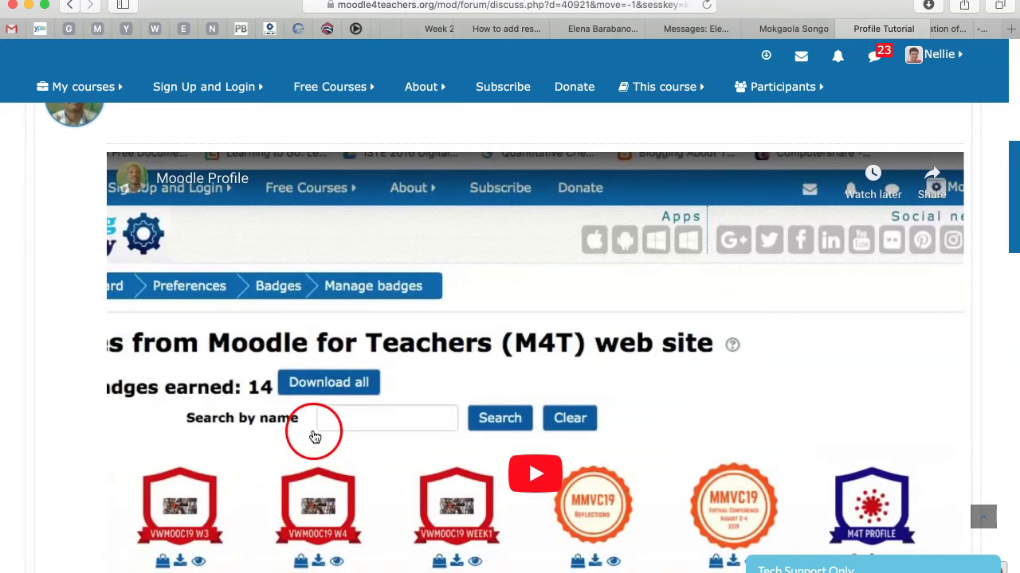
{"action": "scroll", "coordinate": [306, 439], "scroll_direction": "down", "scroll_amount": 1}
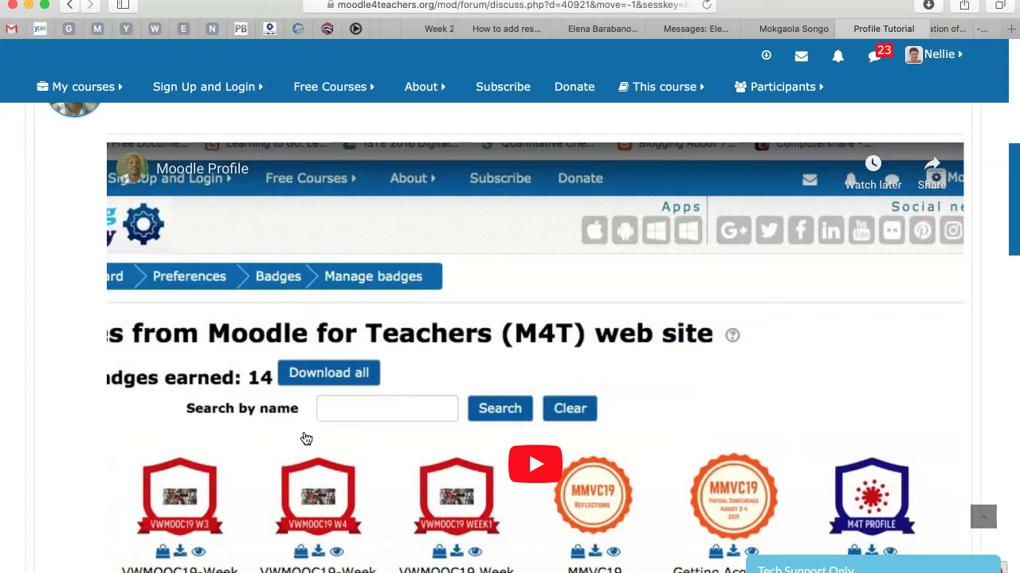
{"action": "scroll", "coordinate": [305, 439], "scroll_direction": "down", "scroll_amount": 2}
{"action": "scroll", "coordinate": [221, 446], "scroll_direction": "down", "scroll_amount": 1}
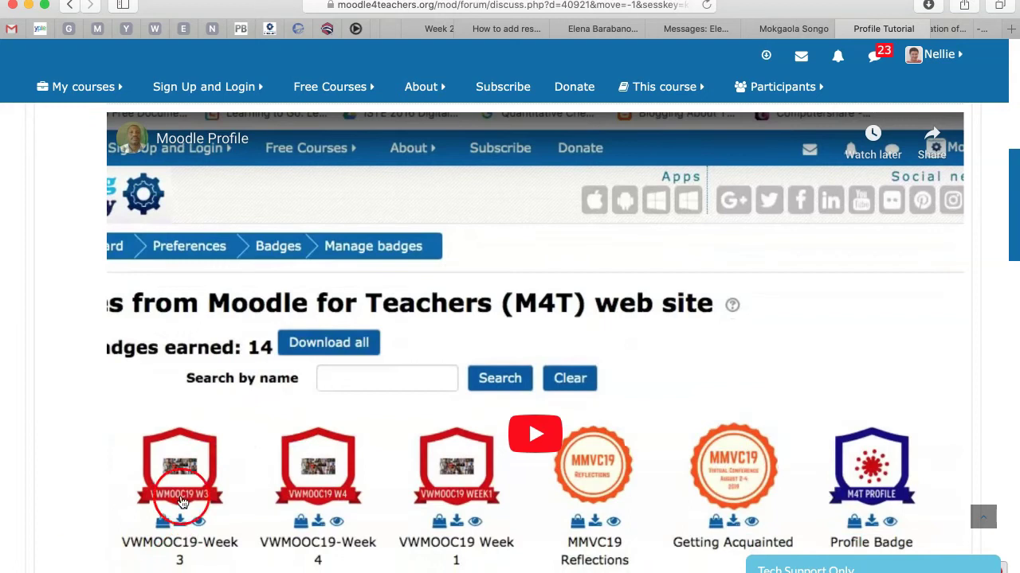
{"action": "scroll", "coordinate": [292, 406], "scroll_direction": "up", "scroll_amount": 4}
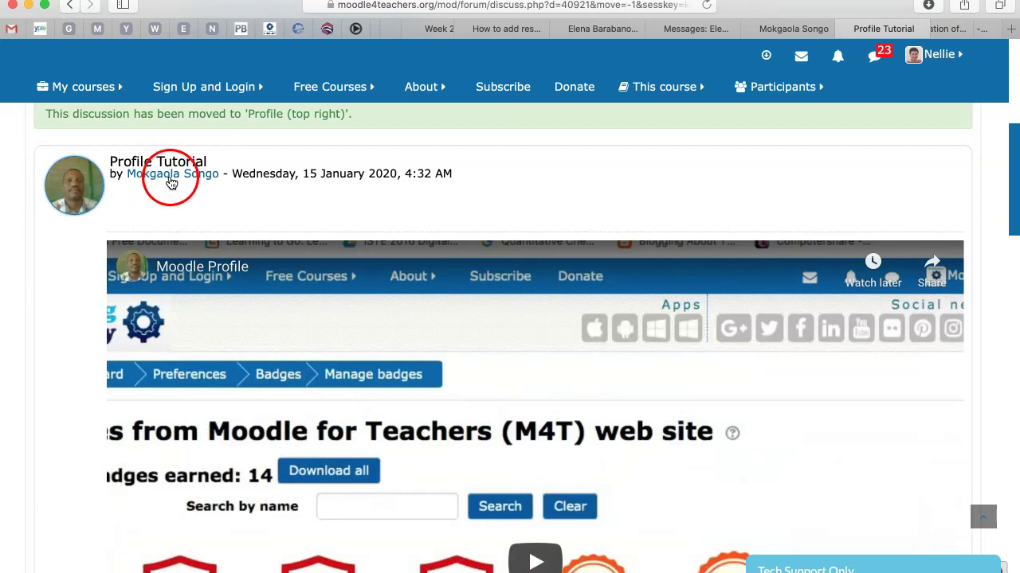
{"action": "left_click", "coordinate": [171, 177]}
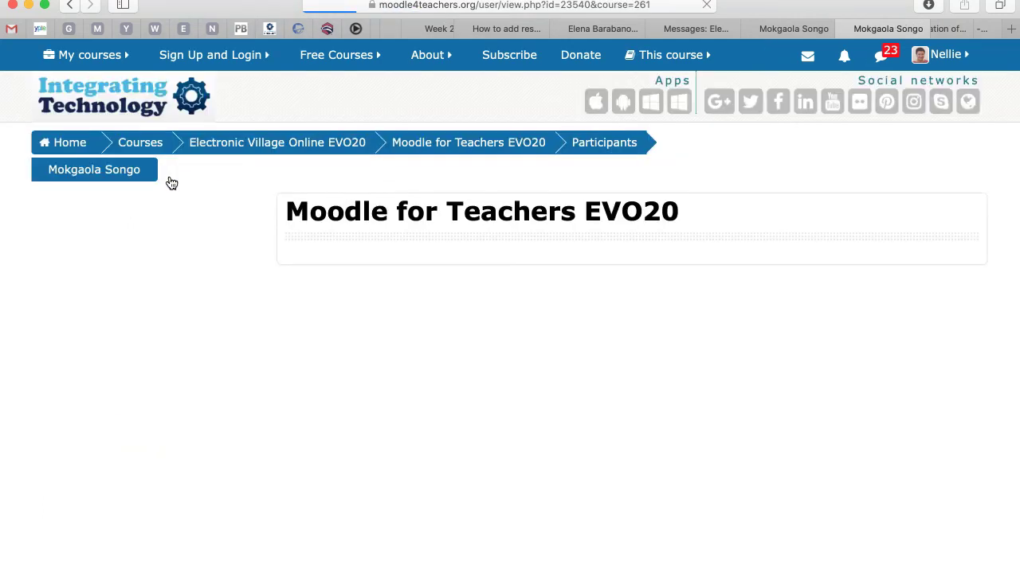
{"action": "left_click", "coordinate": [430, 353]}
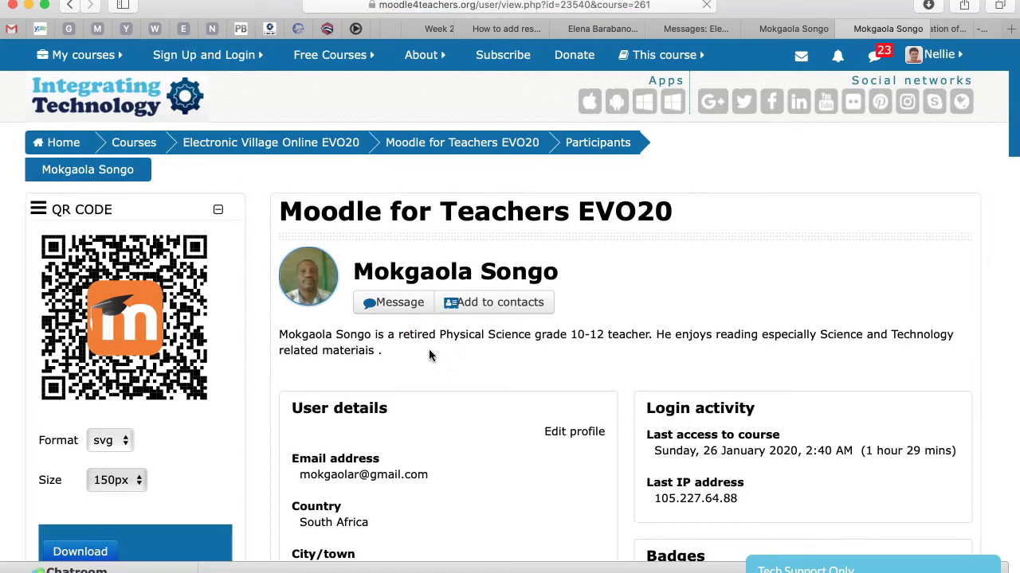
Review the participant's user details, the M4TEVO20 Week 2 course badge and the other badges on the profile page.
{"action": "scroll", "coordinate": [430, 356], "scroll_direction": "down", "scroll_amount": 5}
{"action": "scroll", "coordinate": [429, 355], "scroll_direction": "down", "scroll_amount": 4}
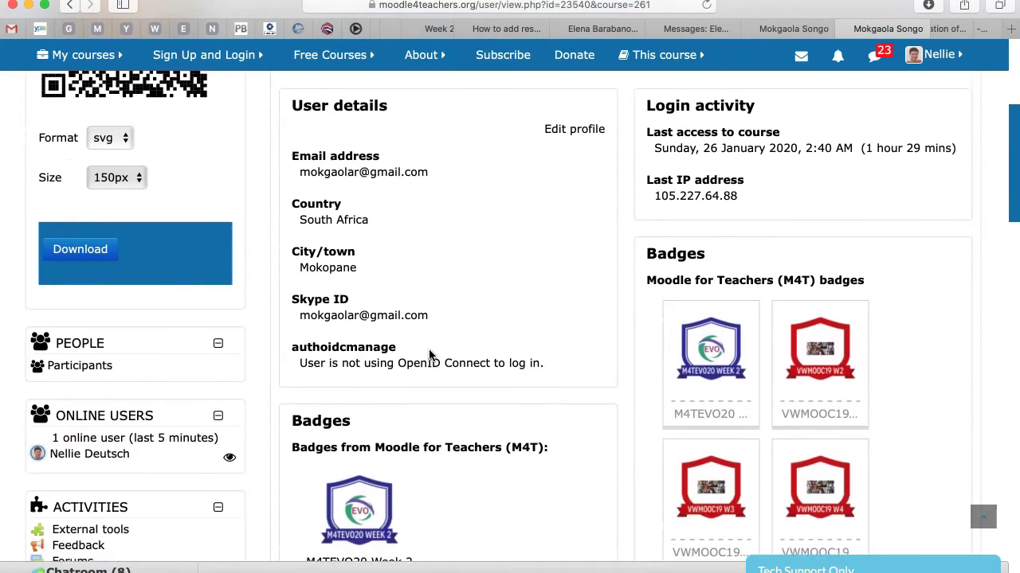
{"action": "left_click", "coordinate": [360, 422]}
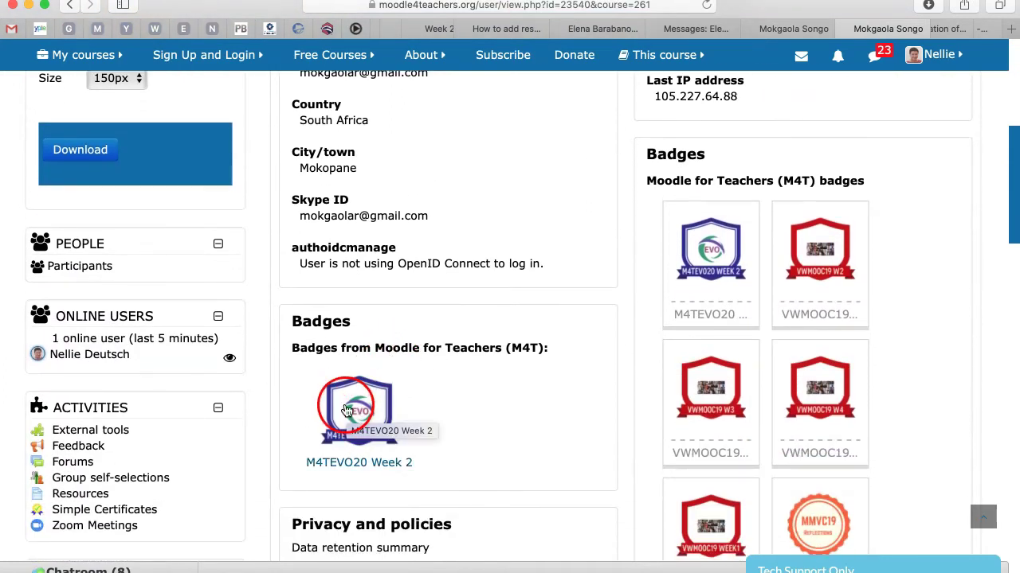
{"action": "left_click", "coordinate": [338, 391]}
{"action": "left_click", "coordinate": [345, 449]}
{"action": "left_click", "coordinate": [368, 411]}
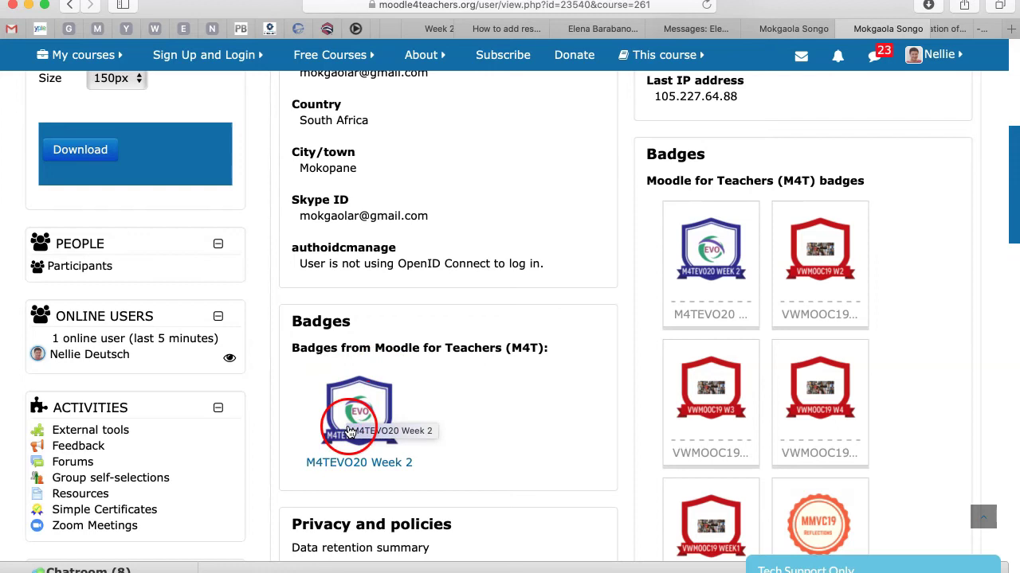
{"action": "scroll", "coordinate": [369, 413], "scroll_direction": "down", "scroll_amount": 8}
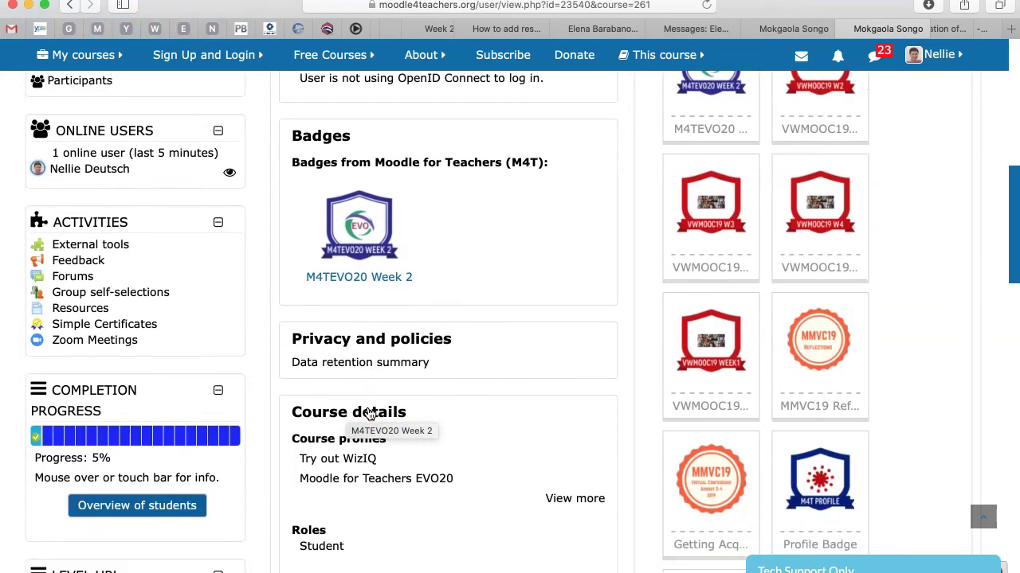
{"action": "scroll", "coordinate": [369, 412], "scroll_direction": "down", "scroll_amount": 4}
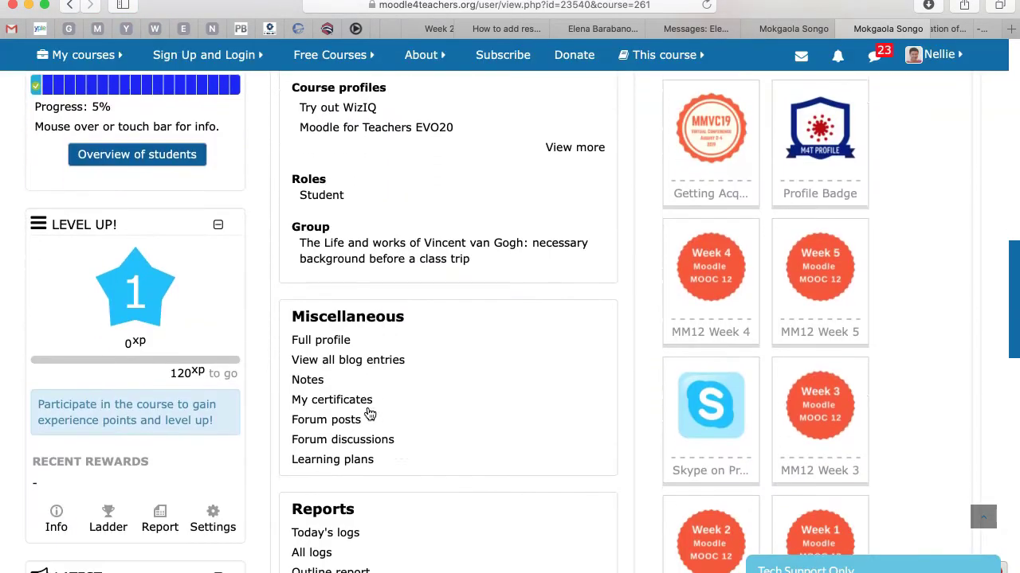
Open the participant's forum discussions from the profile and go to the first discussion, Activities in Moodle.
{"action": "left_click", "coordinate": [350, 422]}
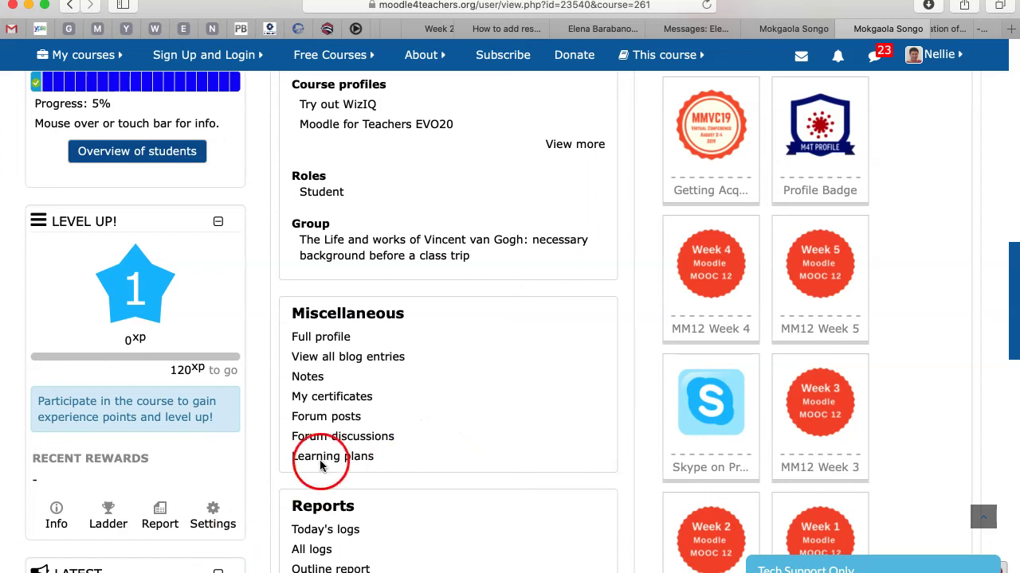
{"action": "scroll", "coordinate": [342, 454], "scroll_direction": "down", "scroll_amount": 1}
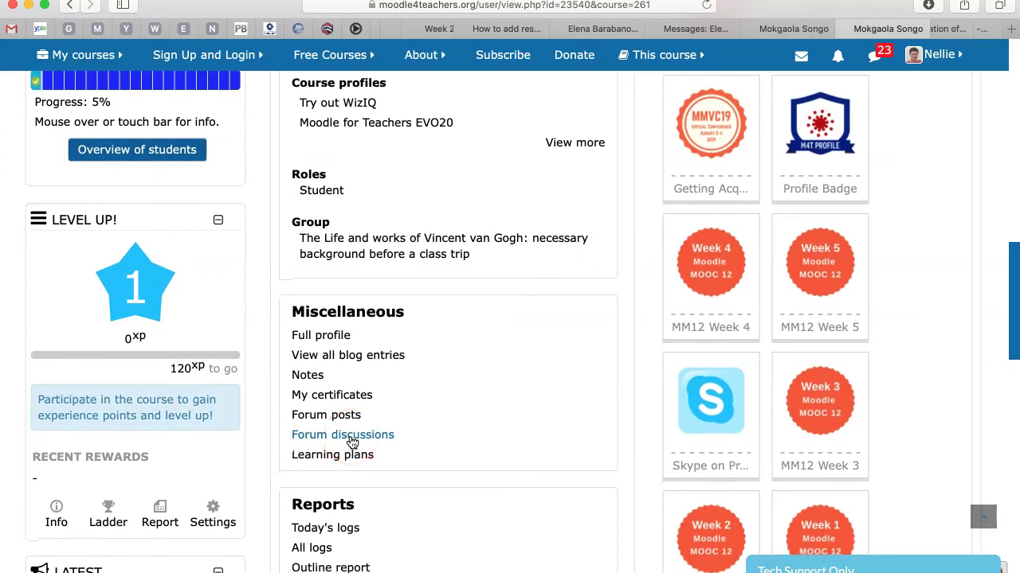
{"action": "left_click", "coordinate": [351, 437]}
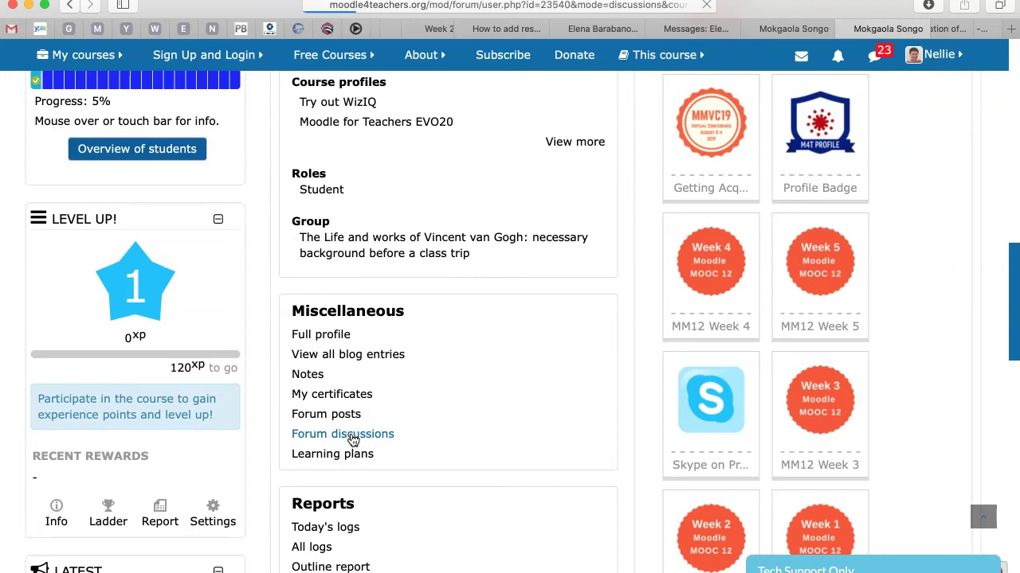
{"action": "scroll", "coordinate": [353, 441], "scroll_direction": "down", "scroll_amount": 10}
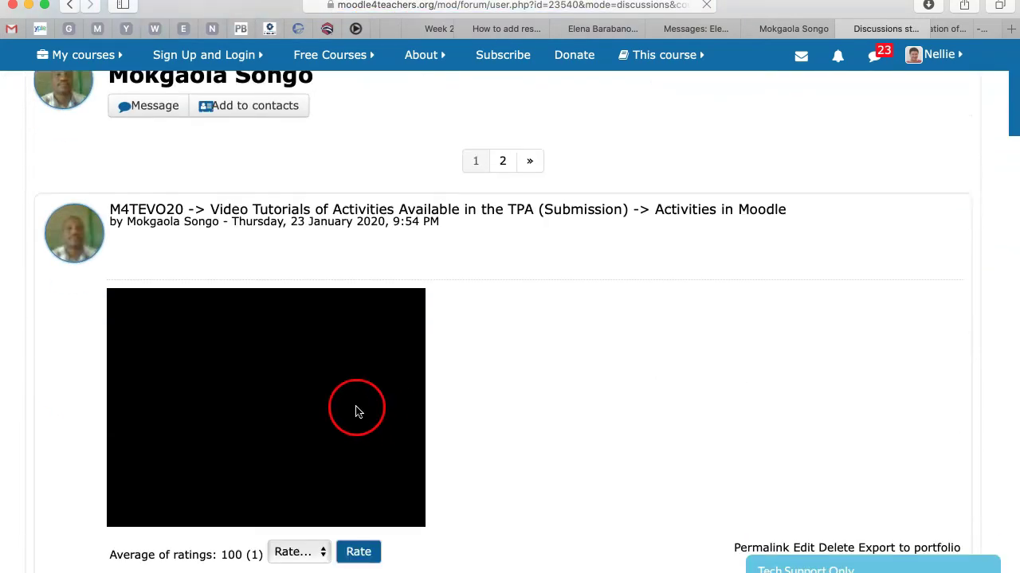
Review the ratings on the participant's posts, from Activities in Moodle through How a student can speak straight from the Moodle editor.
{"action": "scroll", "coordinate": [301, 403], "scroll_direction": "down", "scroll_amount": 12}
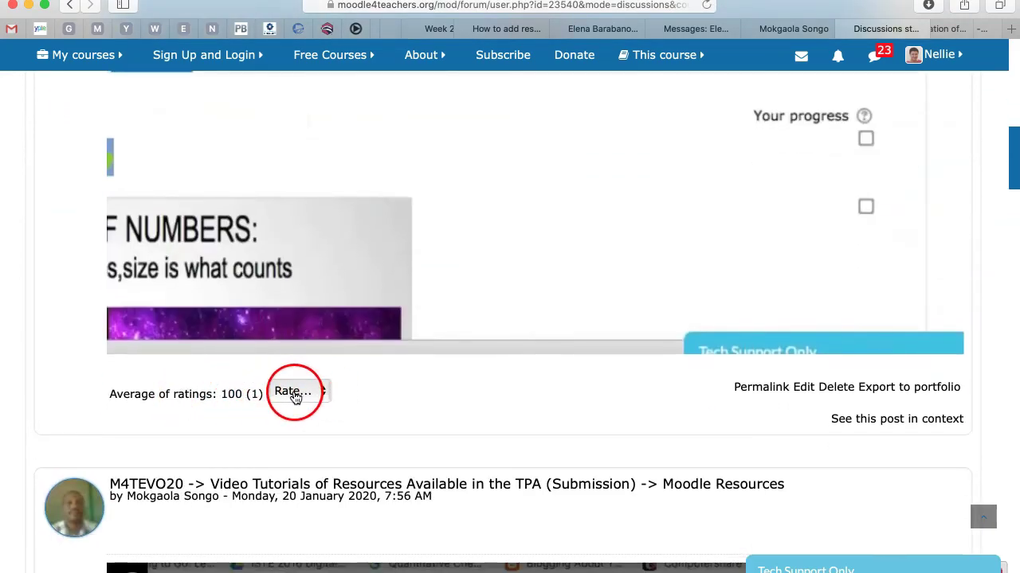
{"action": "scroll", "coordinate": [303, 391], "scroll_direction": "down", "scroll_amount": 10}
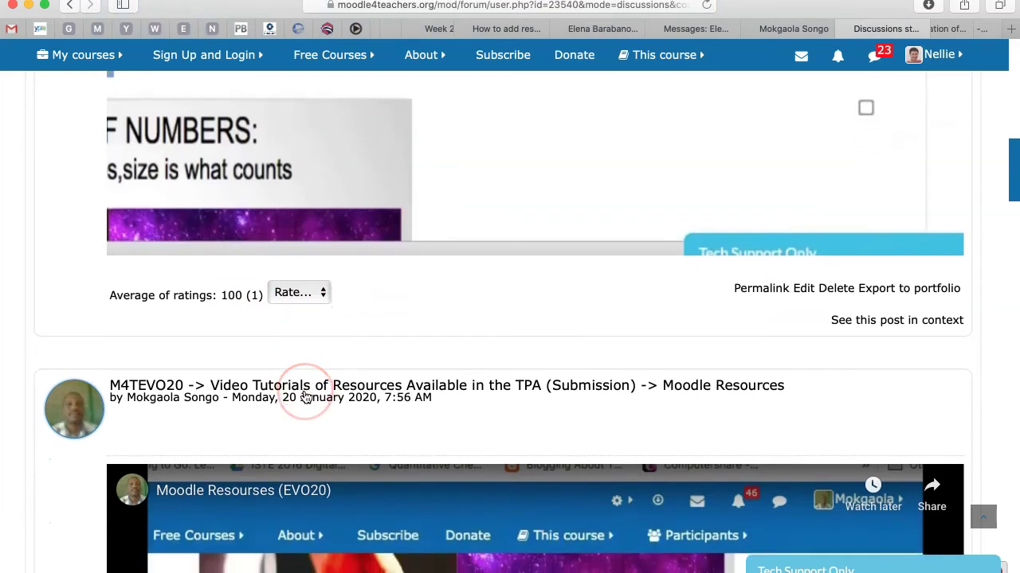
{"action": "scroll", "coordinate": [306, 396], "scroll_direction": "down", "scroll_amount": 10}
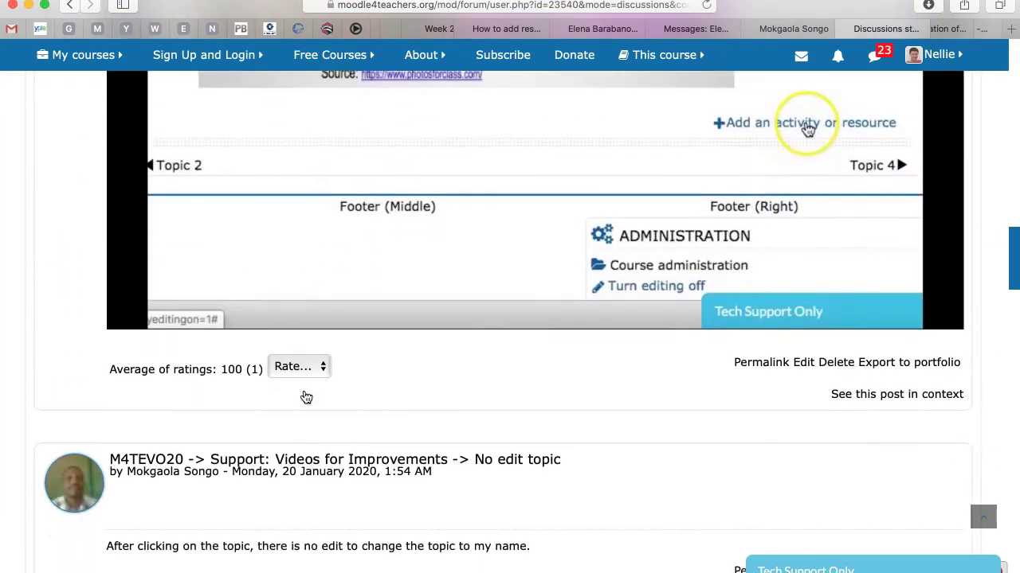
{"action": "scroll", "coordinate": [306, 397], "scroll_direction": "down", "scroll_amount": 15}
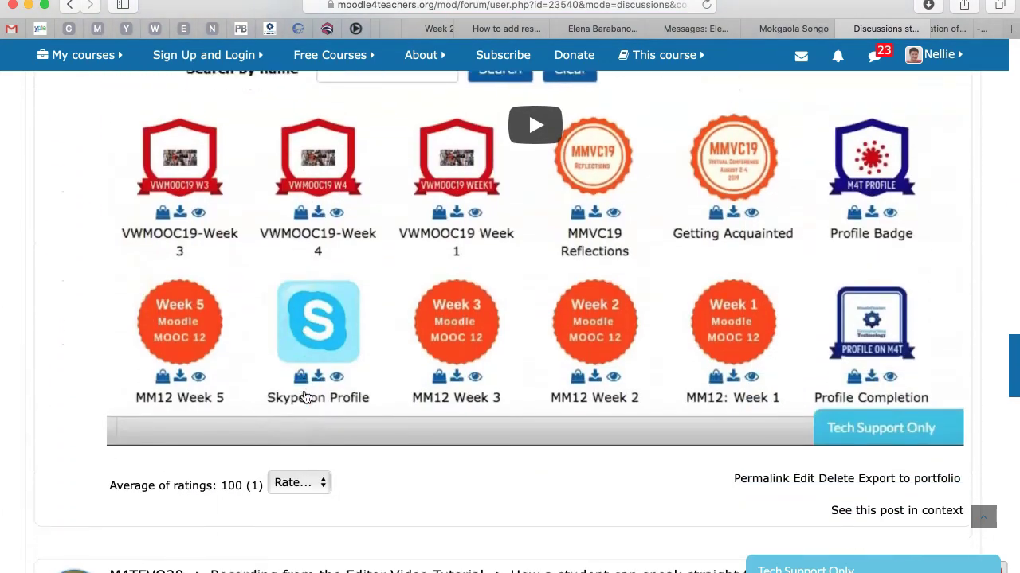
{"action": "left_click", "coordinate": [367, 409]}
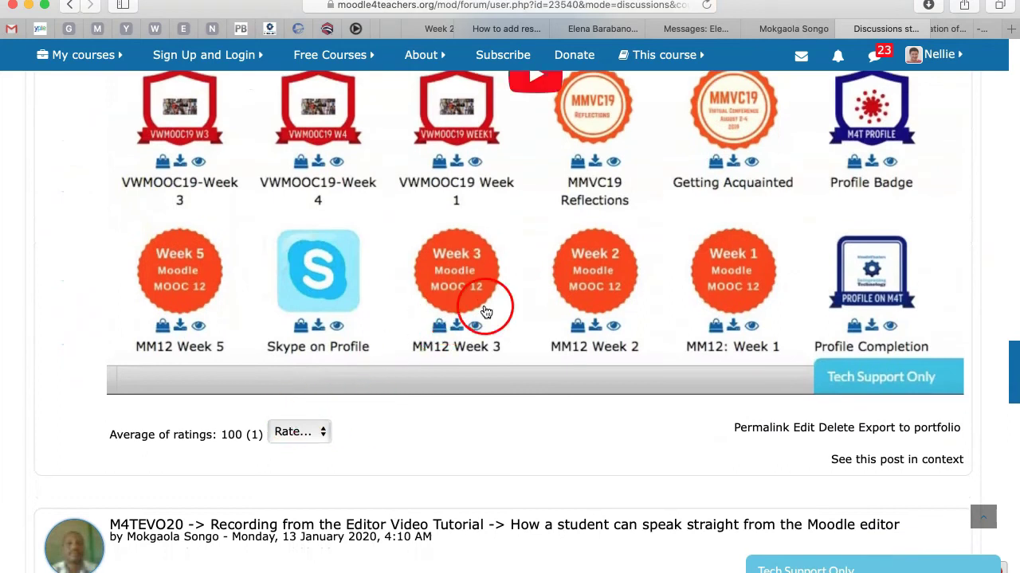
{"action": "scroll", "coordinate": [380, 337], "scroll_direction": "down", "scroll_amount": 10}
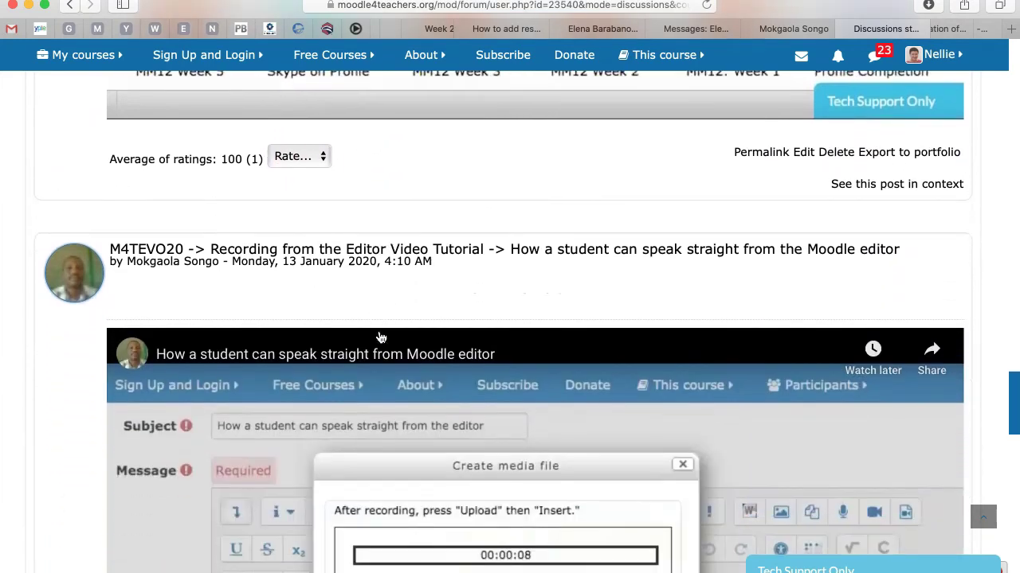
{"action": "scroll", "coordinate": [380, 337], "scroll_direction": "down", "scroll_amount": 10}
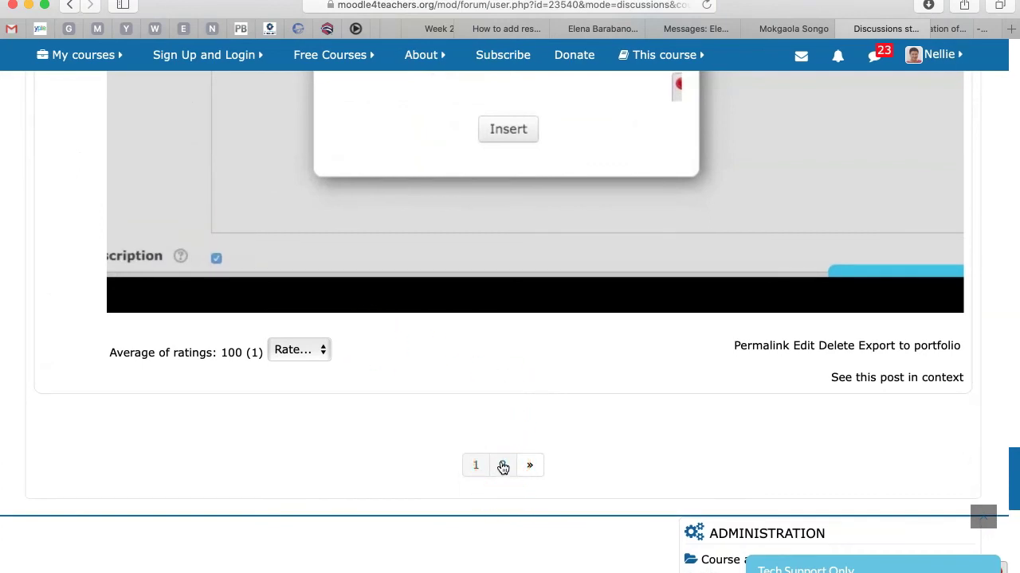
{"action": "scroll", "coordinate": [481, 443], "scroll_direction": "up", "scroll_amount": 10}
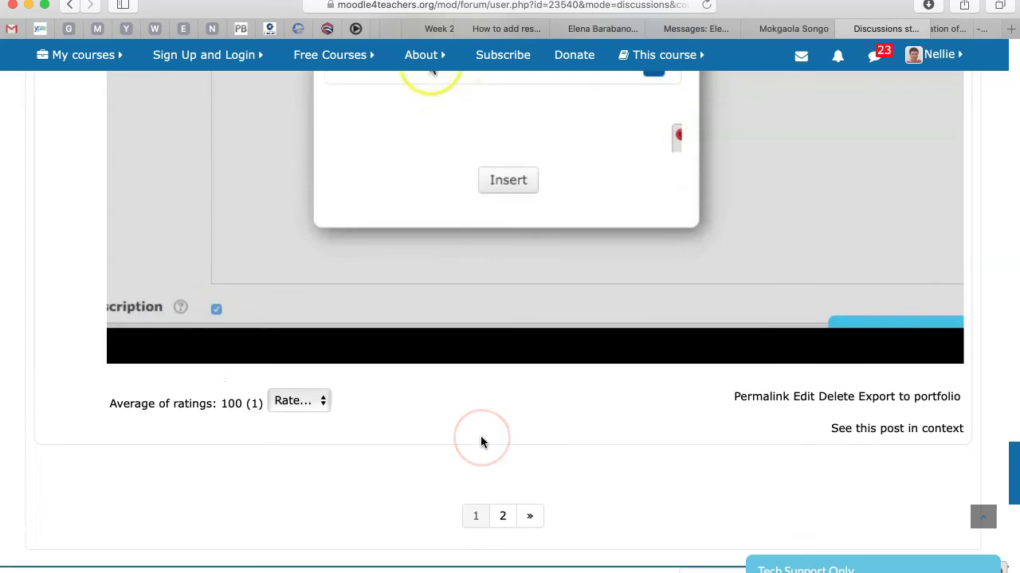
{"action": "scroll", "coordinate": [481, 443], "scroll_direction": "up", "scroll_amount": 8}
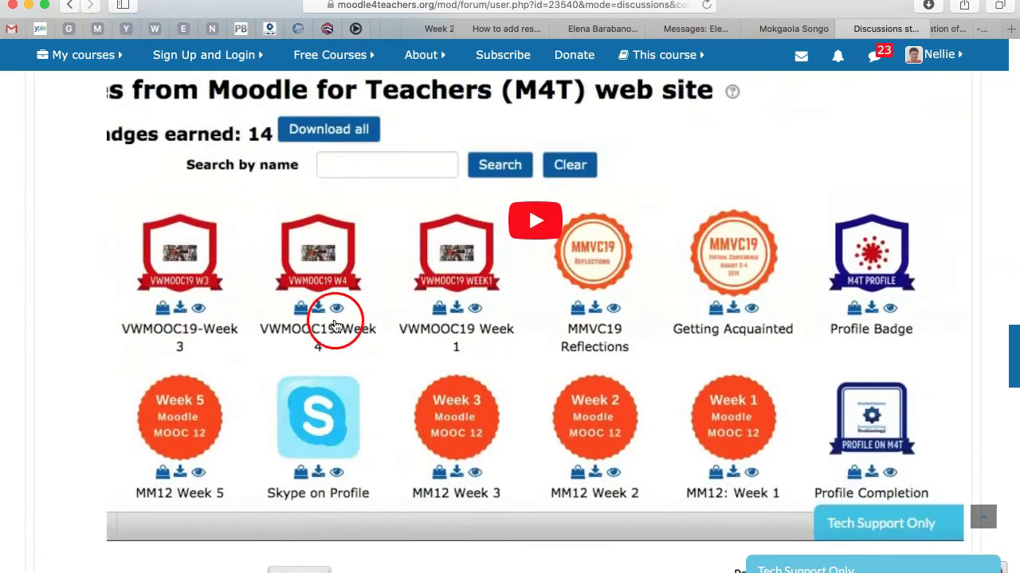
{"action": "scroll", "coordinate": [406, 269], "scroll_direction": "up", "scroll_amount": 10}
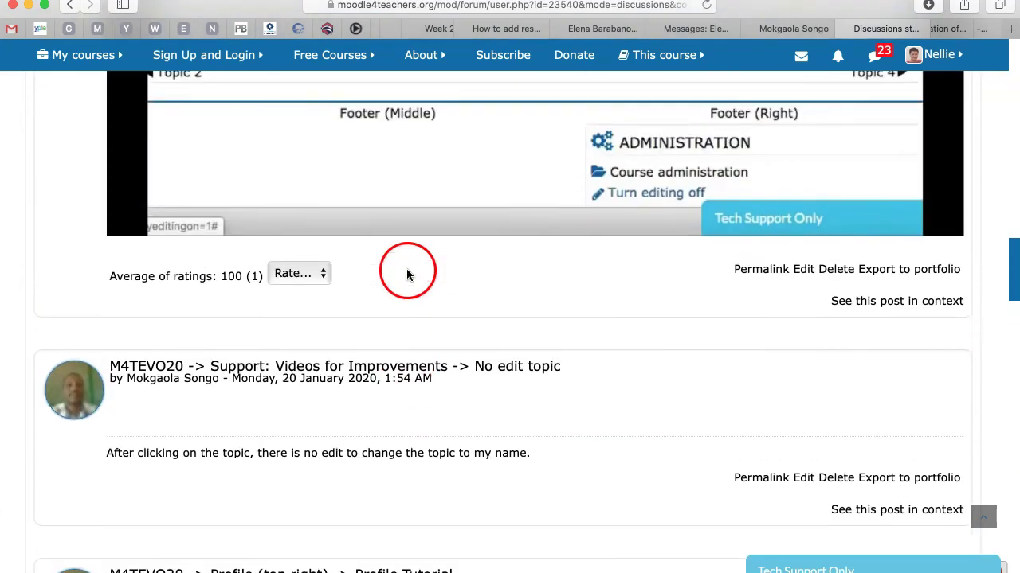
{"action": "scroll", "coordinate": [377, 266], "scroll_direction": "up", "scroll_amount": 5}
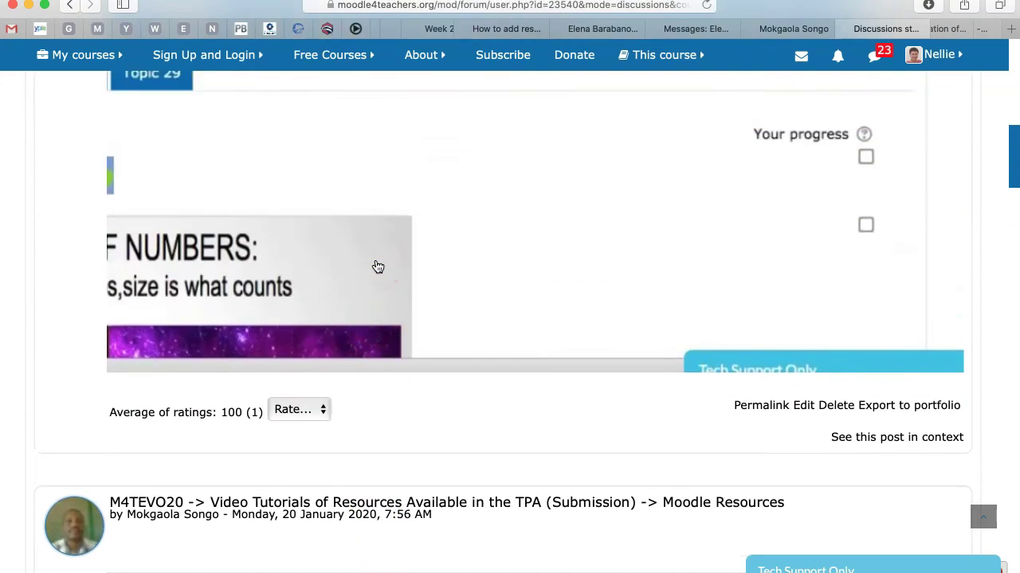
Open the site's list of free courses.
{"action": "mouse_move", "coordinate": [351, 54]}
{"action": "left_click", "coordinate": [308, 85]}
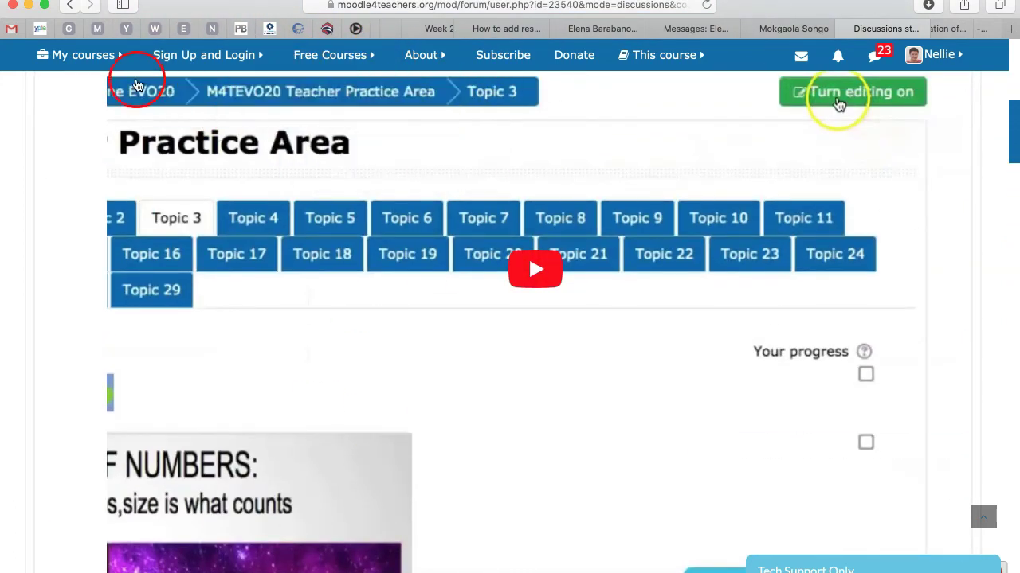
{"action": "mouse_move", "coordinate": [324, 61]}
{"action": "left_click", "coordinate": [311, 87]}
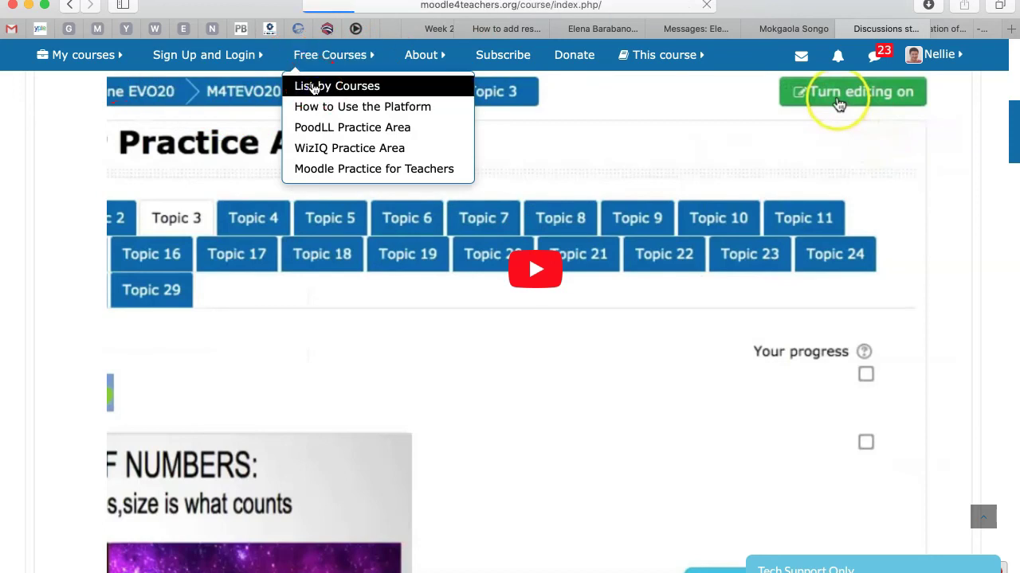
{"action": "left_click", "coordinate": [294, 161]}
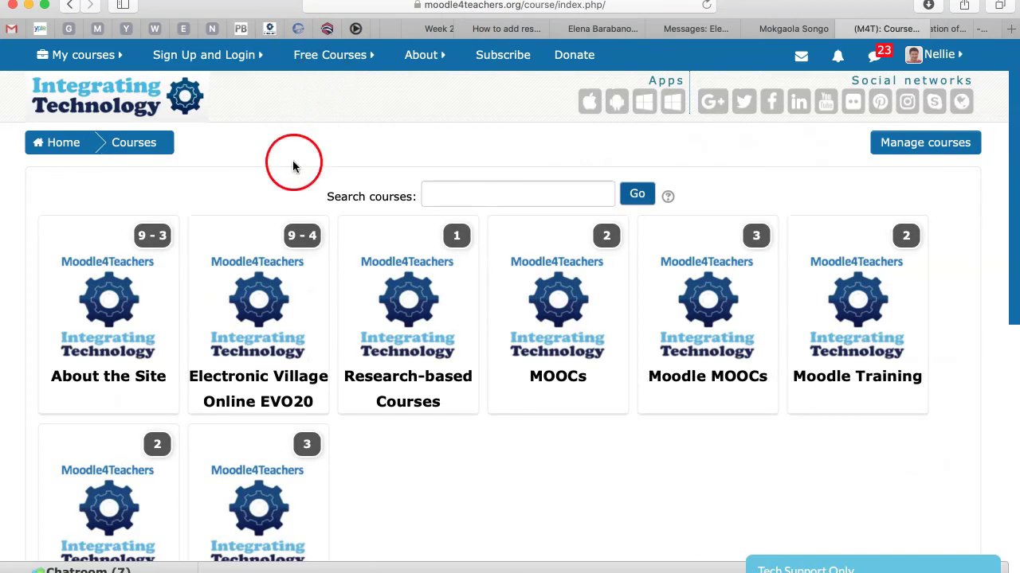